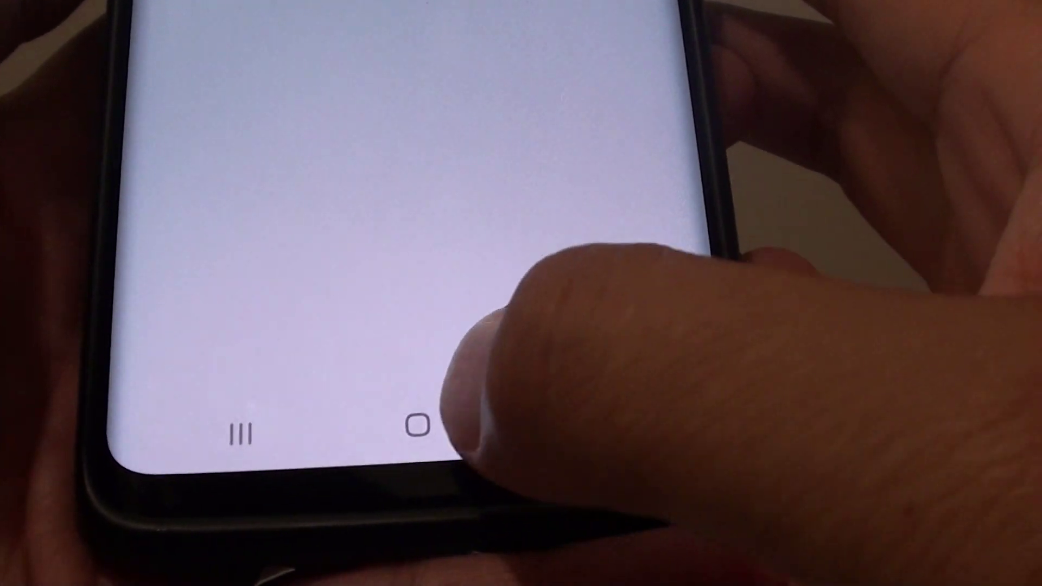
# - Return to the home screen and pull down the quick settings panel
pyautogui.click(452, 435)
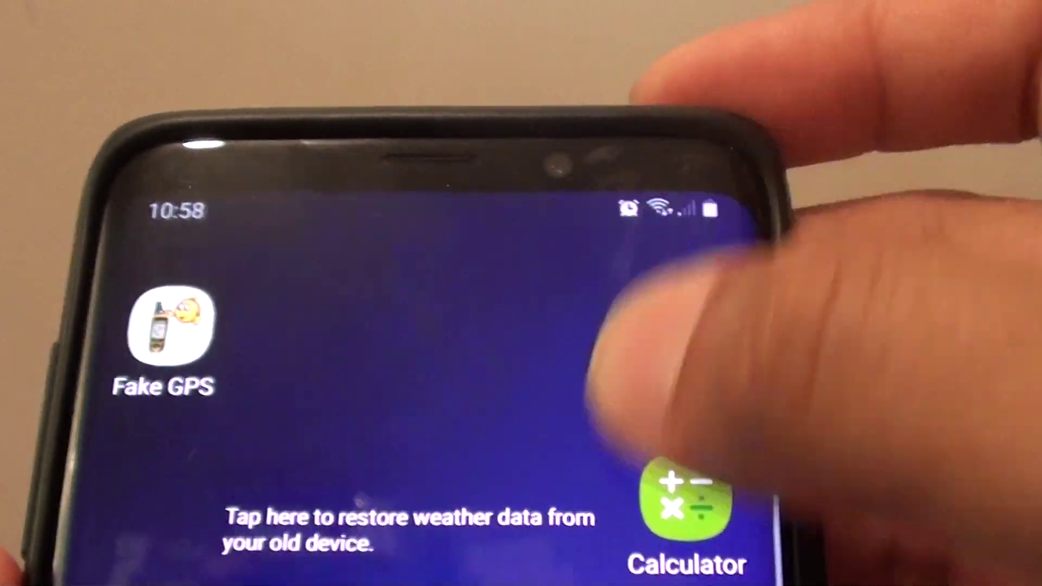
pyautogui.moveTo(619, 245); pyautogui.dragTo(619, 424)
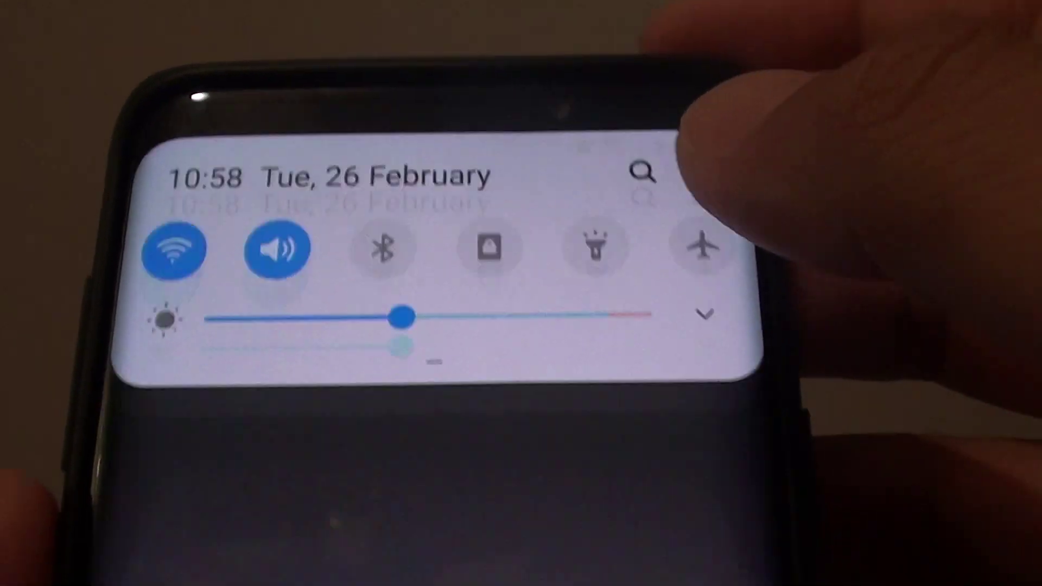
# - Go to Settings, General management, Text-to-speech output
pyautogui.click(687, 151)
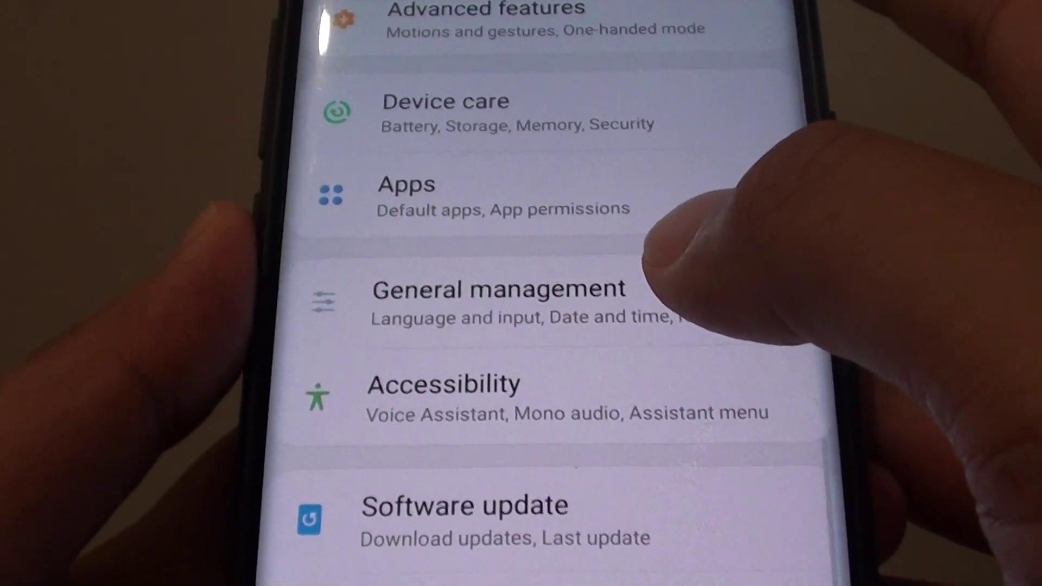
pyautogui.click(582, 244)
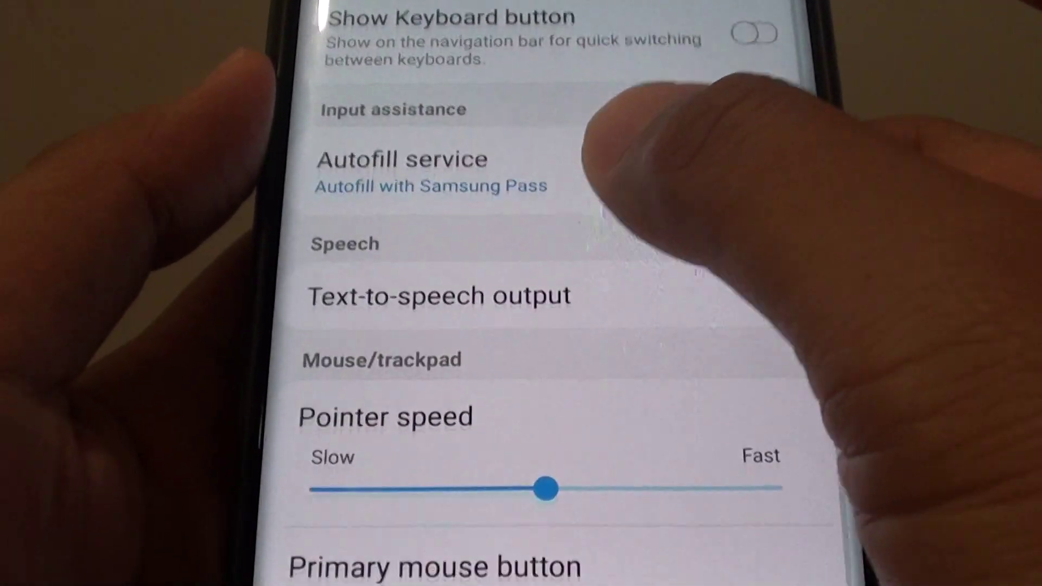
pyautogui.click(539, 347)
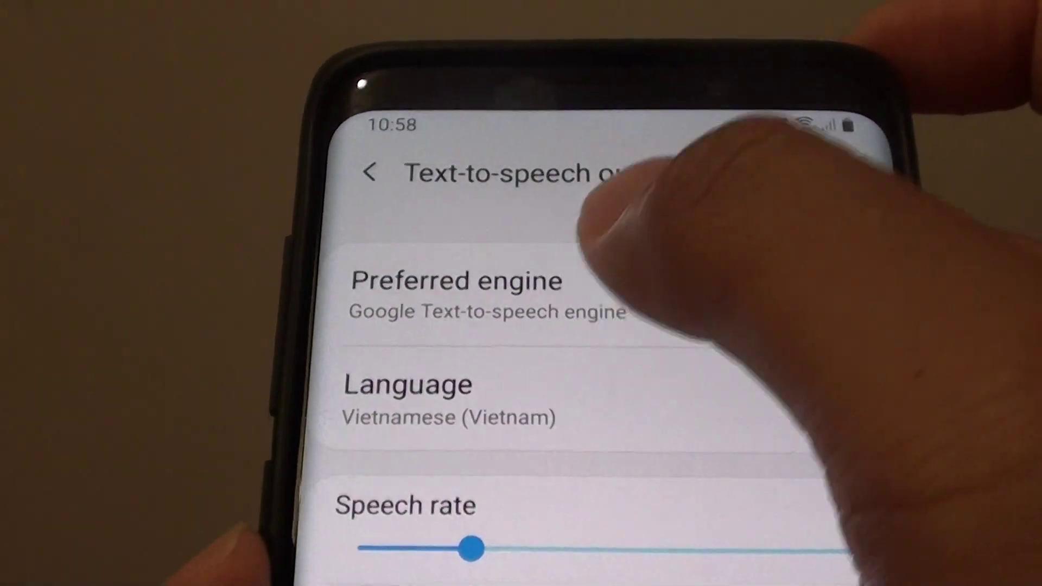
# - Choose Samsung text-to-speech engine as the preferred engine
pyautogui.click(538, 285)
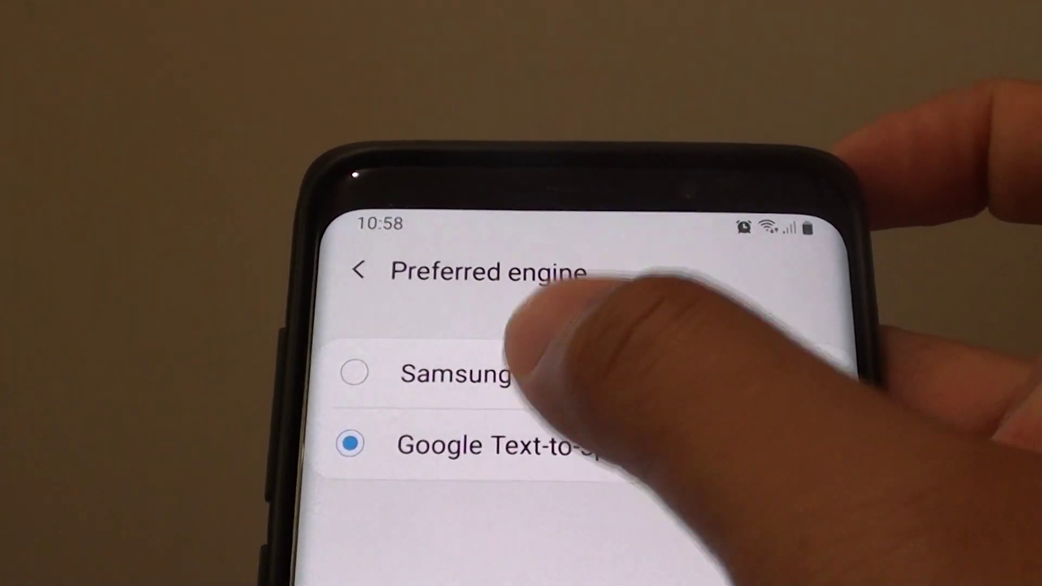
pyautogui.click(489, 380)
pyautogui.click(488, 451)
pyautogui.click(489, 315)
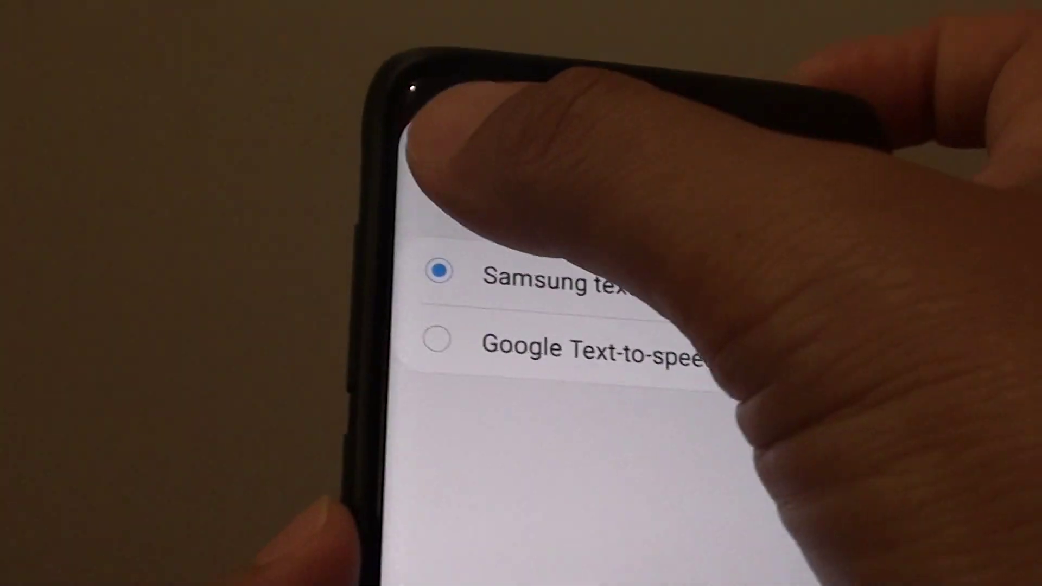
pyautogui.click(334, 213)
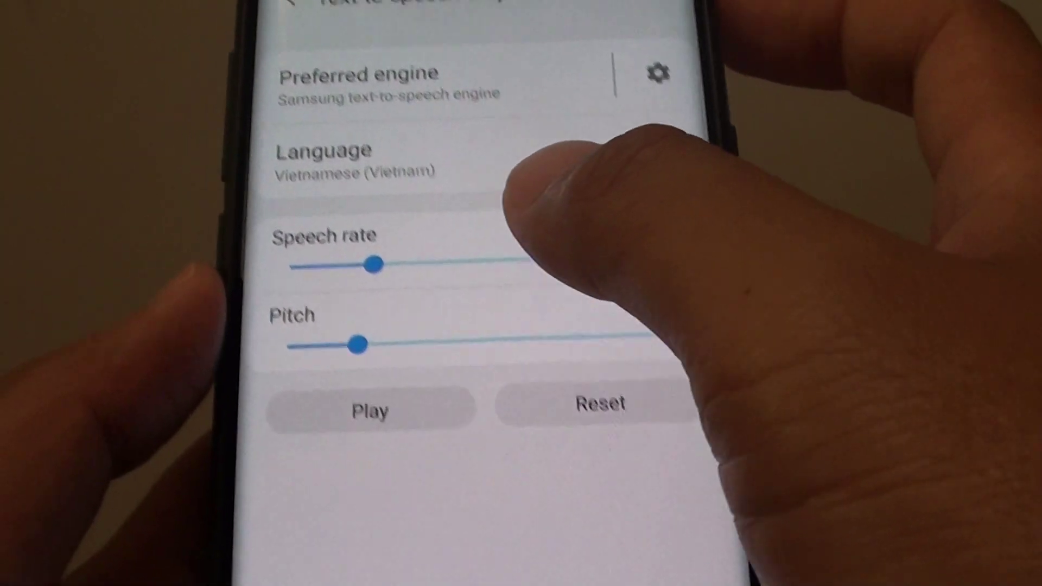
# - Keep Vietnamese as the speech language and view the Samsung engine's settings
pyautogui.click(423, 253)
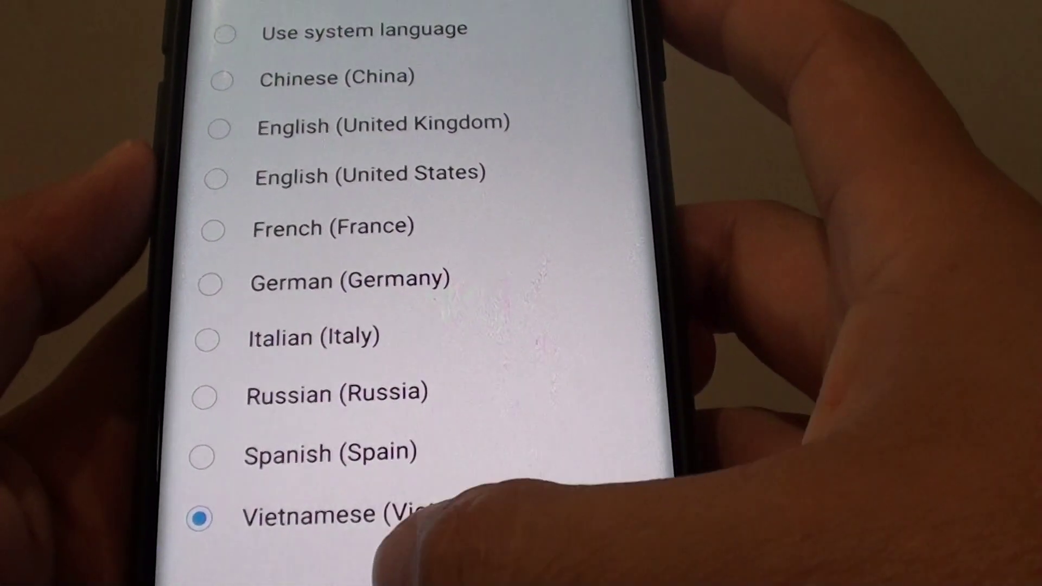
pyautogui.click(374, 519)
pyautogui.click(753, 96)
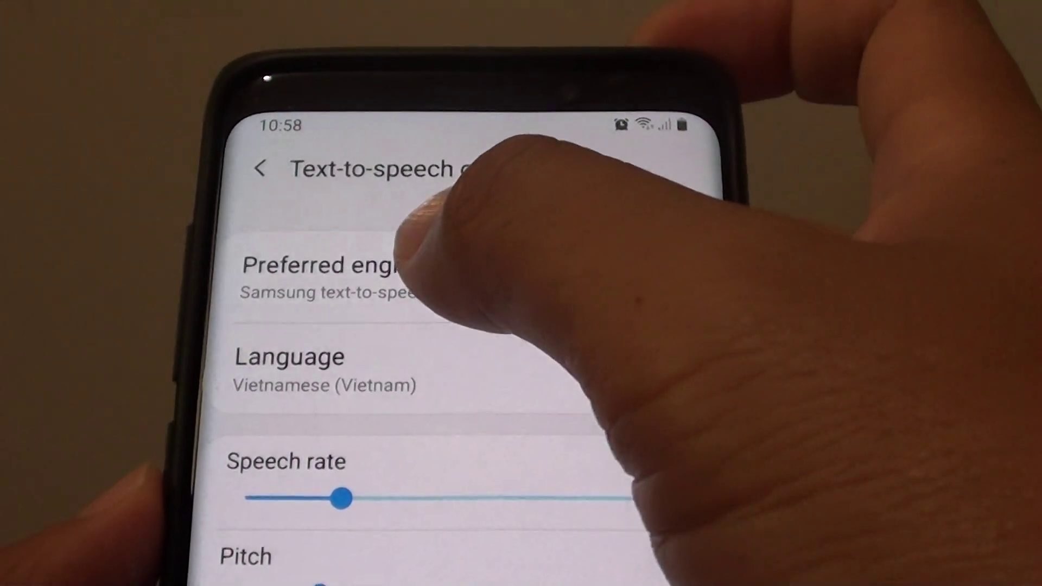
# - Make Google Text-to-speech the preferred engine and bring up its language list
pyautogui.click(411, 316)
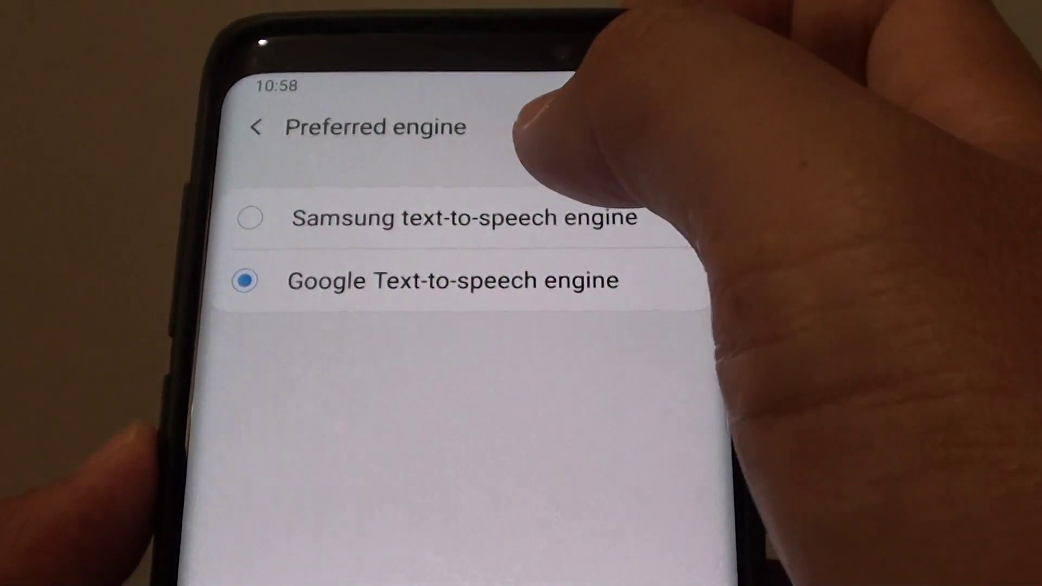
pyautogui.click(336, 189)
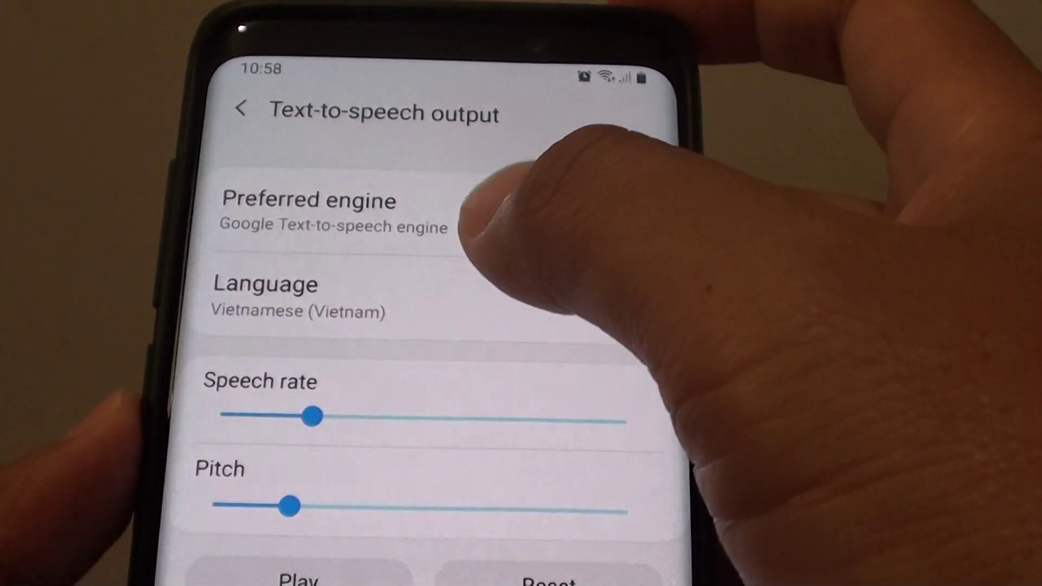
pyautogui.click(395, 281)
pyautogui.scroll(3, 327, 255)
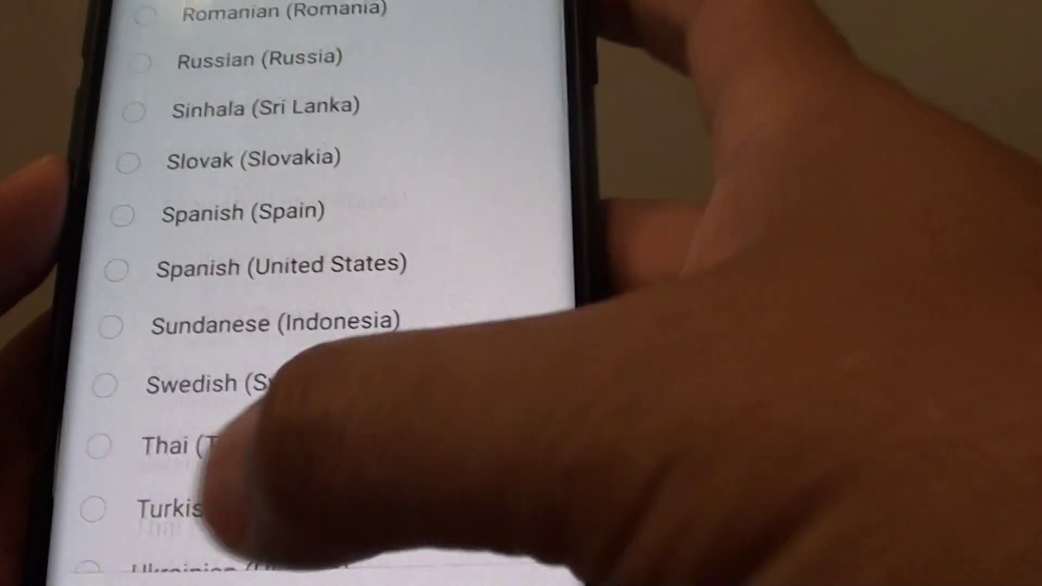
pyautogui.scroll(10, 327, 244)
pyautogui.scroll(-8, 334, 407)
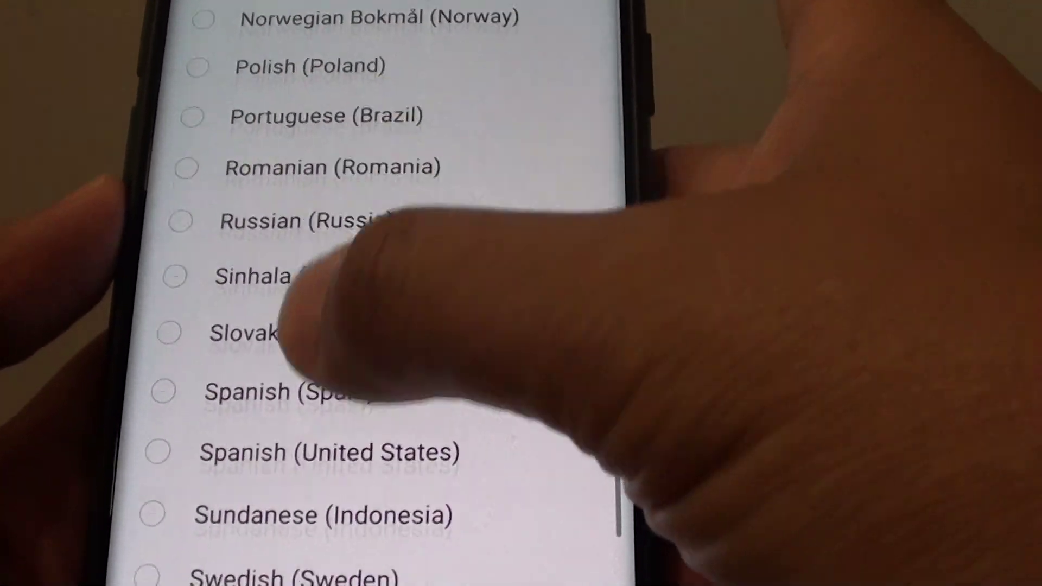
pyautogui.scroll(-3, 293, 342)
pyautogui.scroll(15, 423, 204)
pyautogui.scroll(-10, 351, 383)
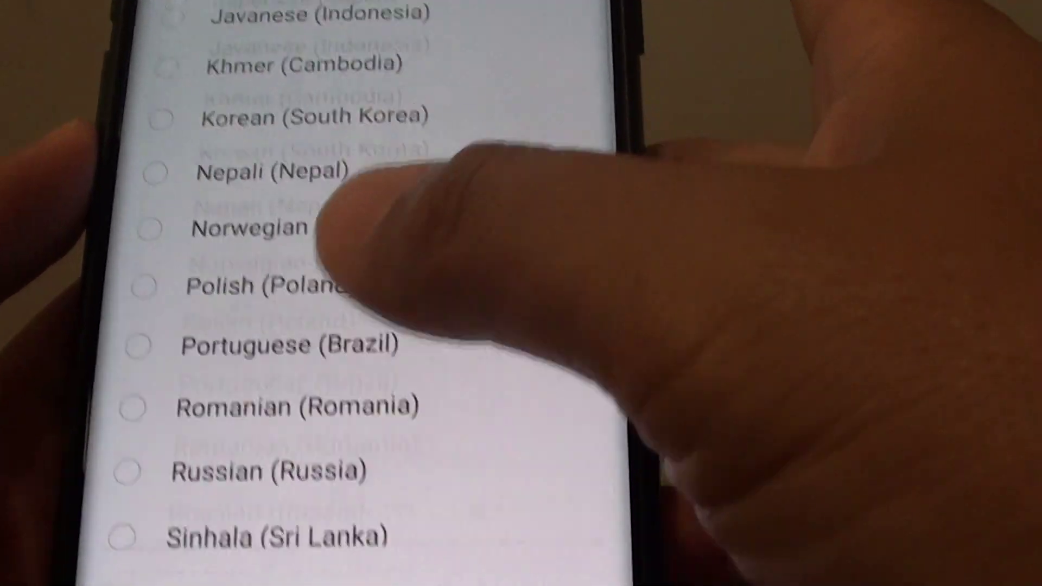
pyautogui.scroll(-10, 341, 367)
pyautogui.click(244, 436)
pyautogui.click(525, 102)
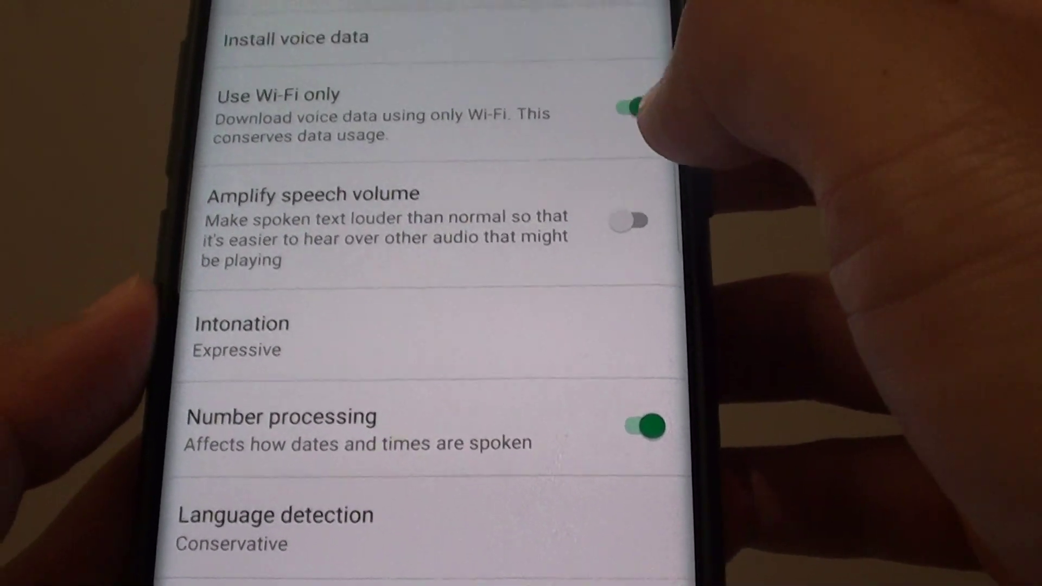
# - Browse Google's installable voice data languages, then back out to the home screen
pyautogui.click(488, 92)
pyautogui.scroll(-5, 418, 325)
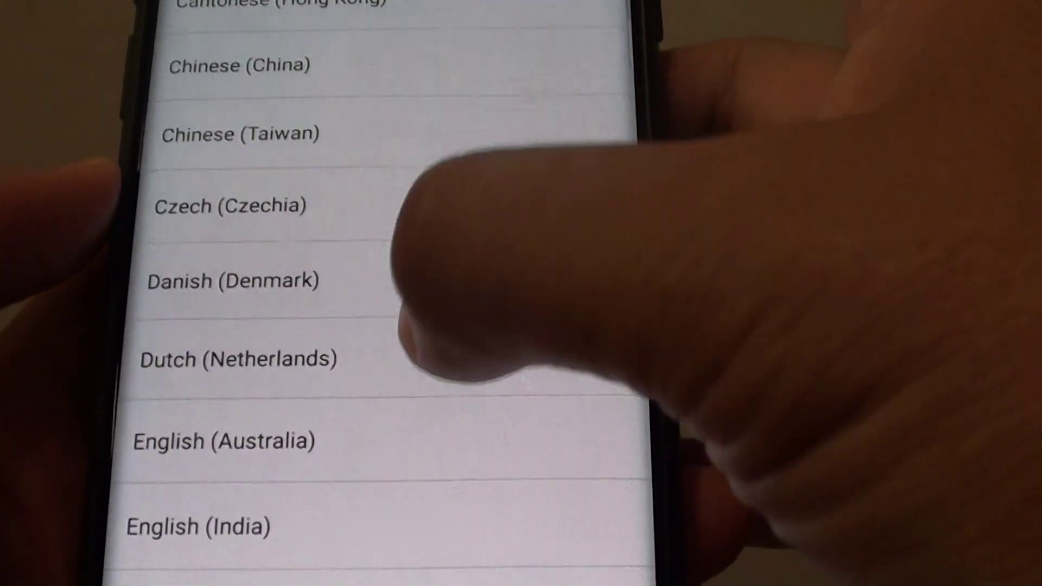
pyautogui.scroll(-5, 419, 326)
pyautogui.scroll(10, 488, 350)
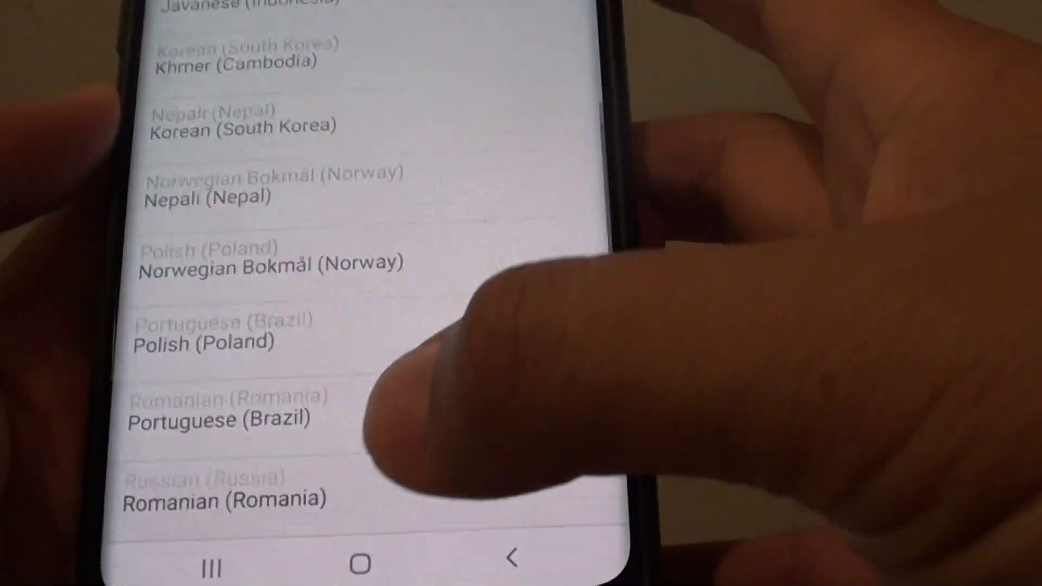
pyautogui.scroll(10, 488, 351)
pyautogui.click(508, 570)
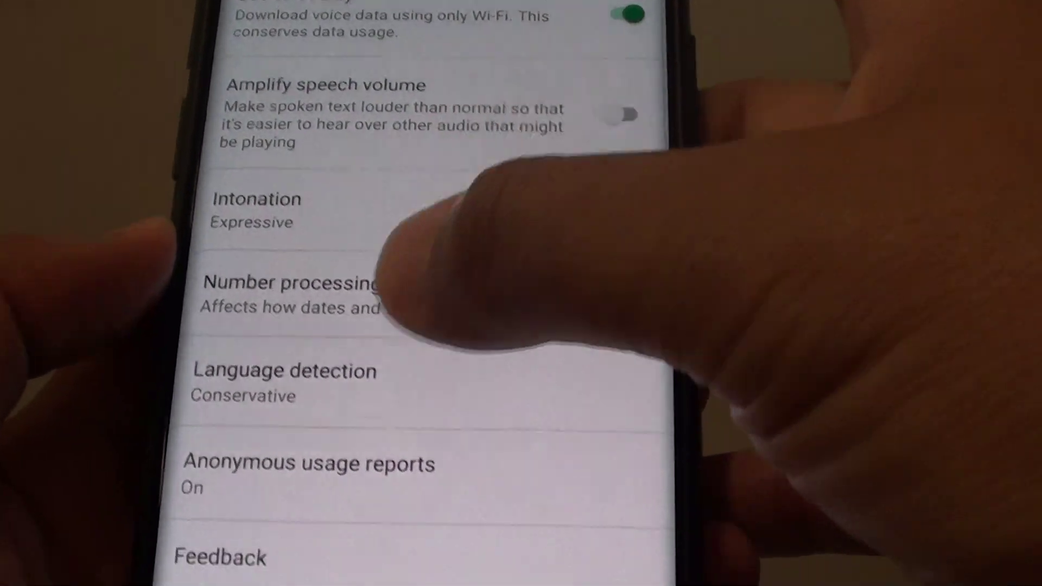
pyautogui.click(382, 289)
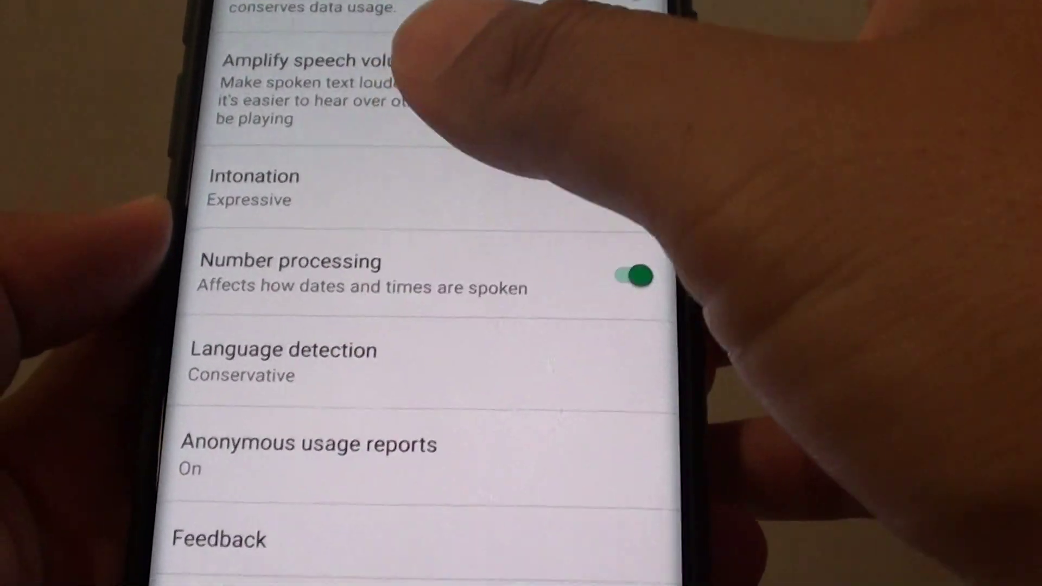
pyautogui.click(489, 538)
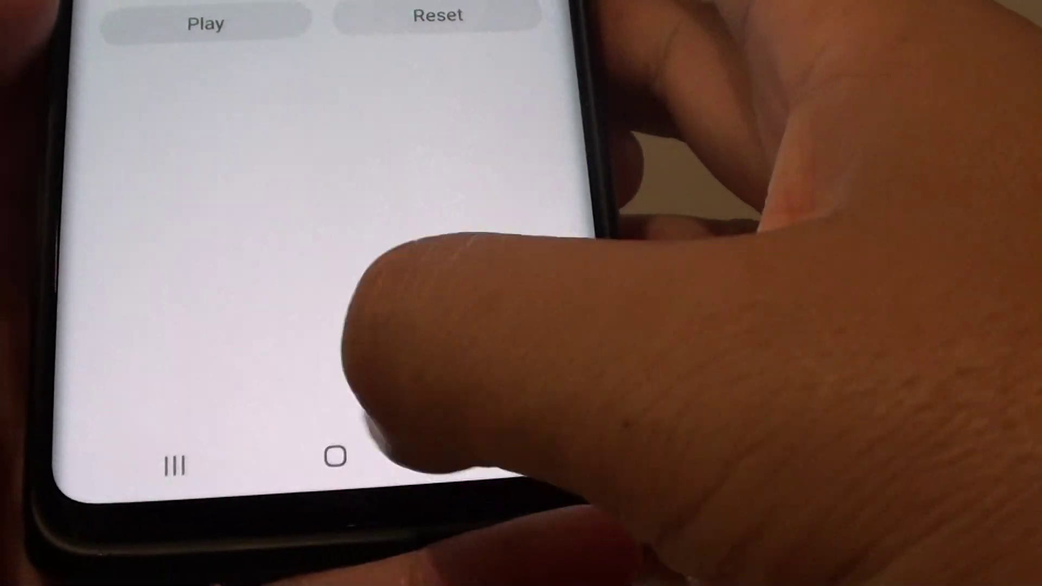
pyautogui.click(342, 472)
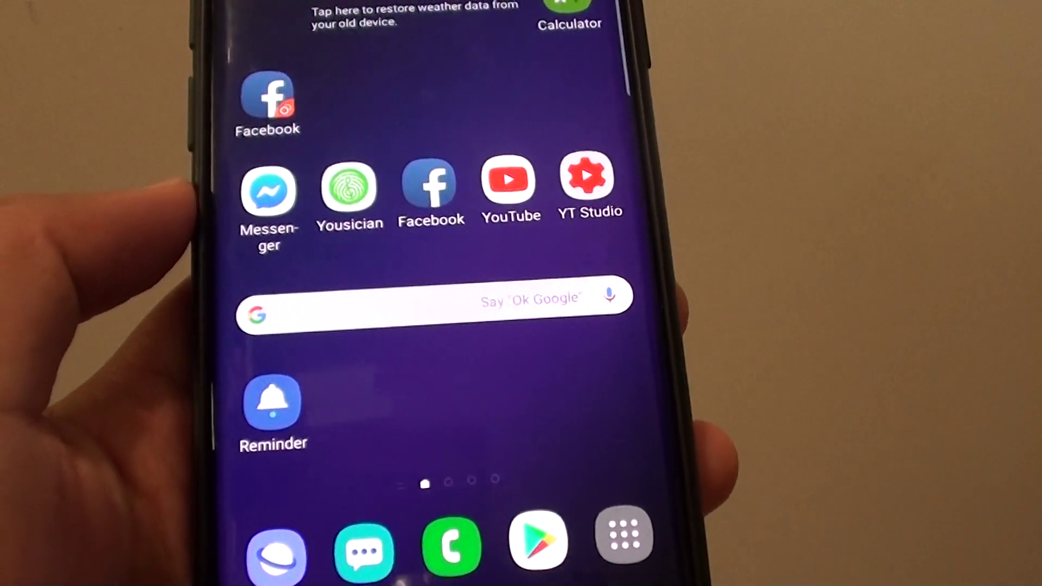